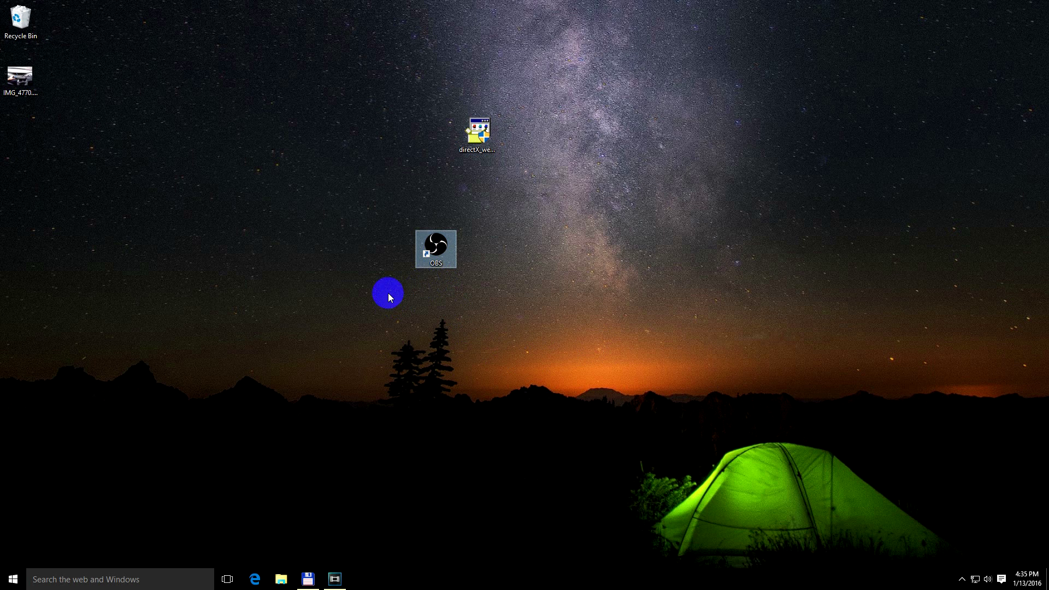
Step: Launch OBS twice, dismissing the missing d3dx10_43.dll error each time
{"action": "double_click", "coordinate": [429, 256]}
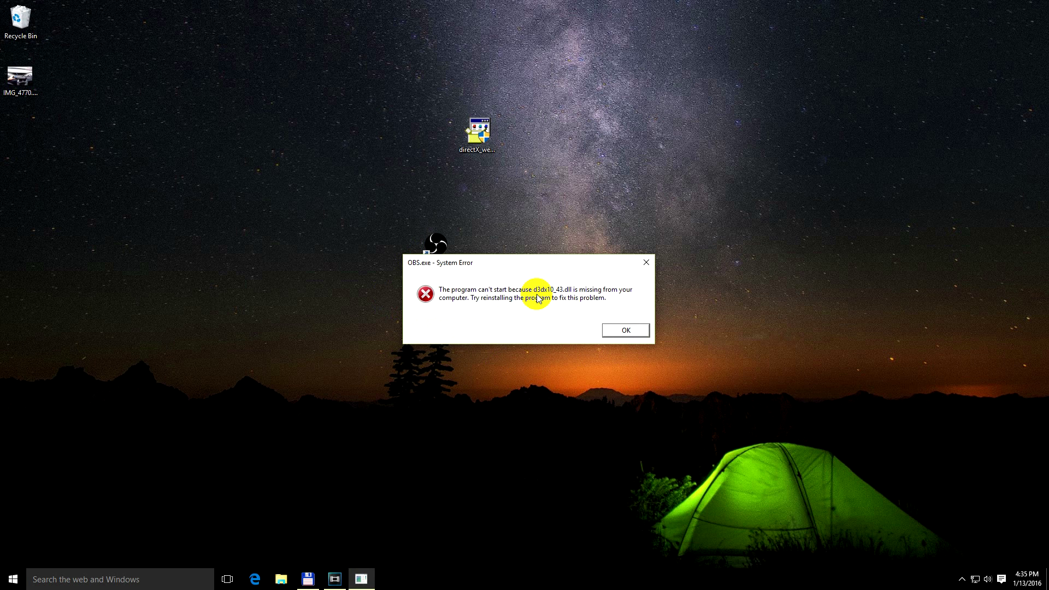
{"action": "left_click", "coordinate": [625, 330]}
{"action": "left_click", "coordinate": [437, 249]}
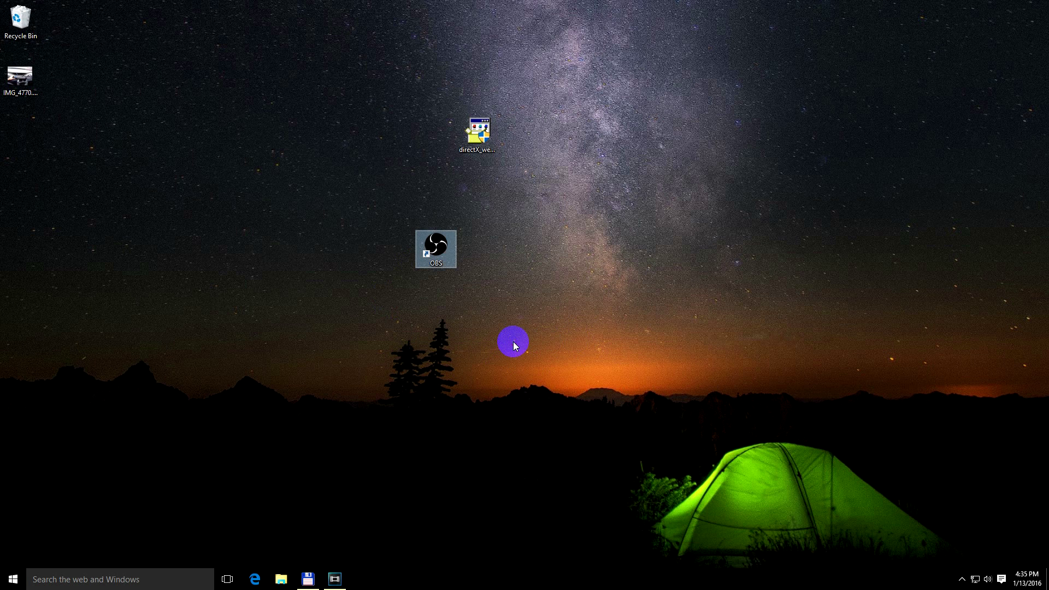
{"action": "double_click", "coordinate": [444, 258]}
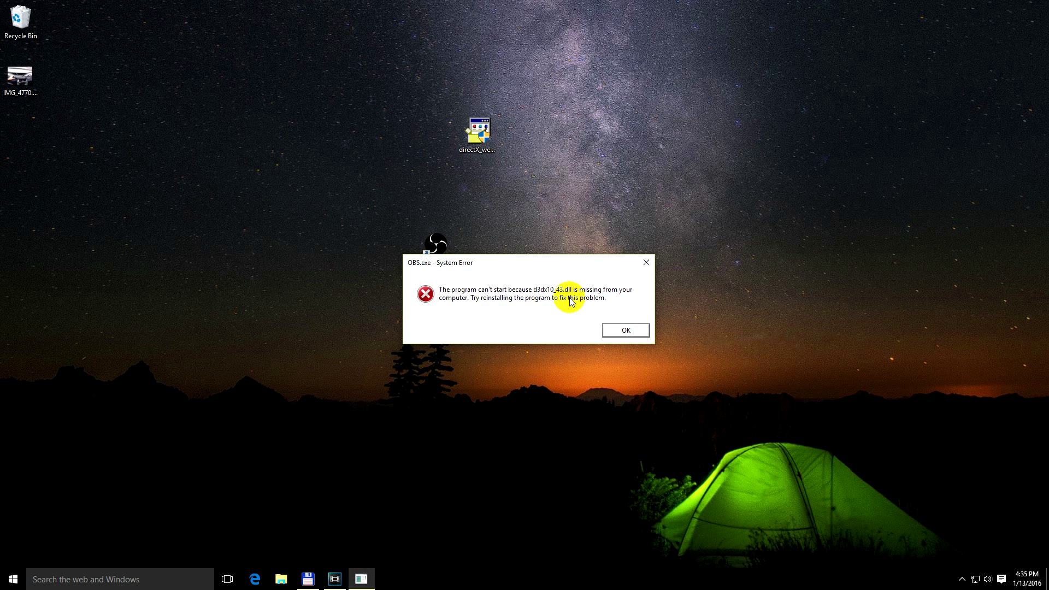
{"action": "left_click", "coordinate": [626, 329]}
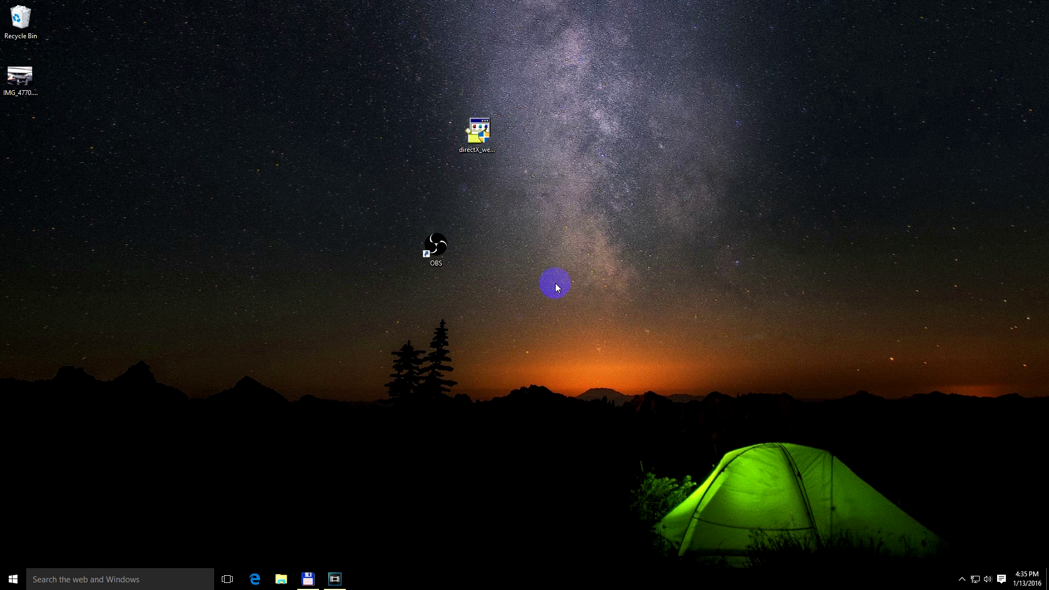
Step: Run directX_websetup.exe, accept the license agreement, and start the component download
{"action": "left_click", "coordinate": [484, 153]}
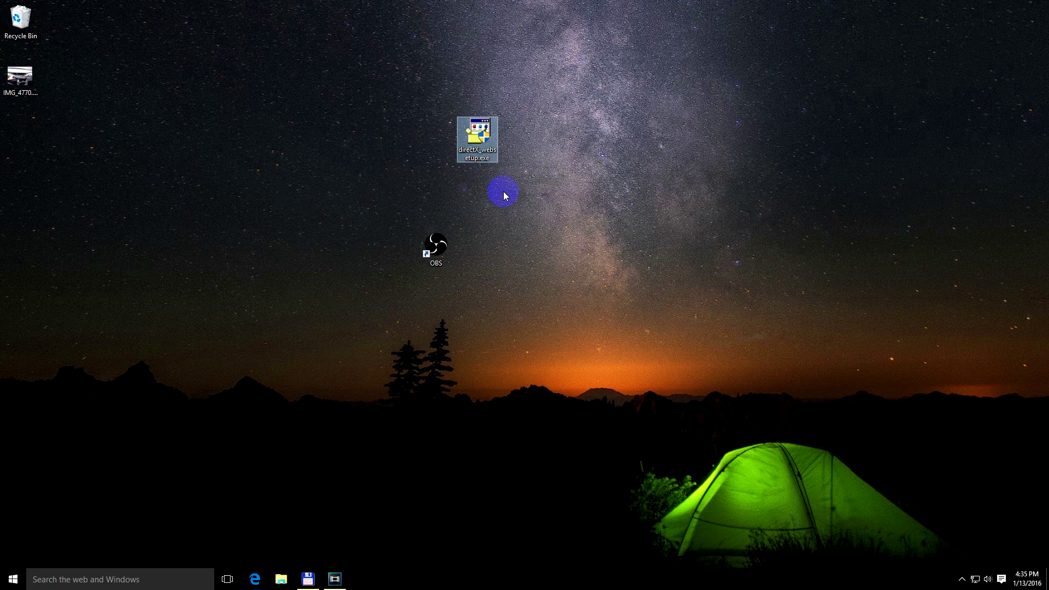
{"action": "double_click", "coordinate": [493, 150]}
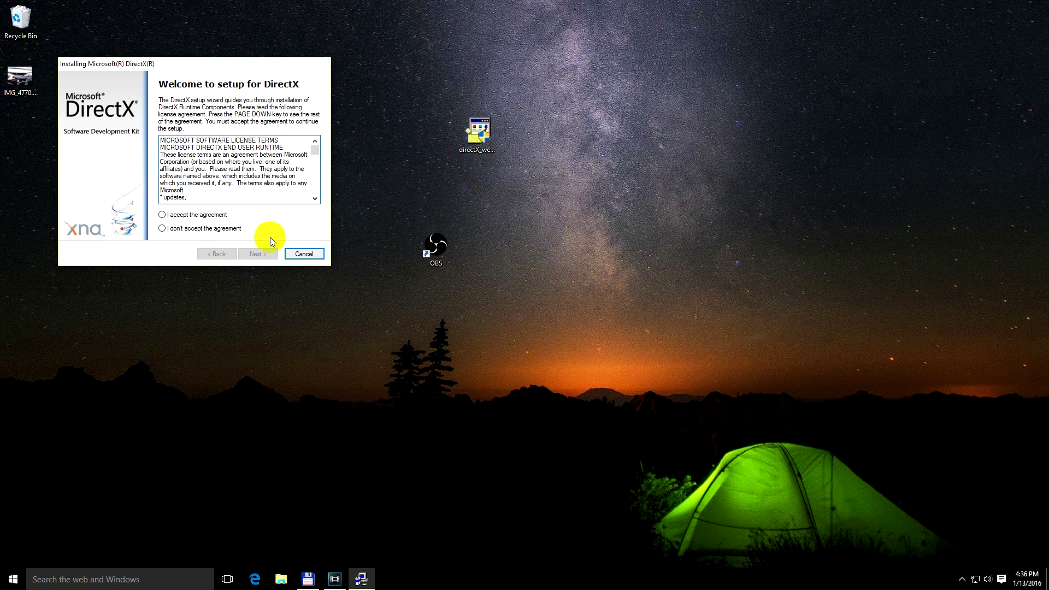
{"action": "left_click", "coordinate": [189, 215]}
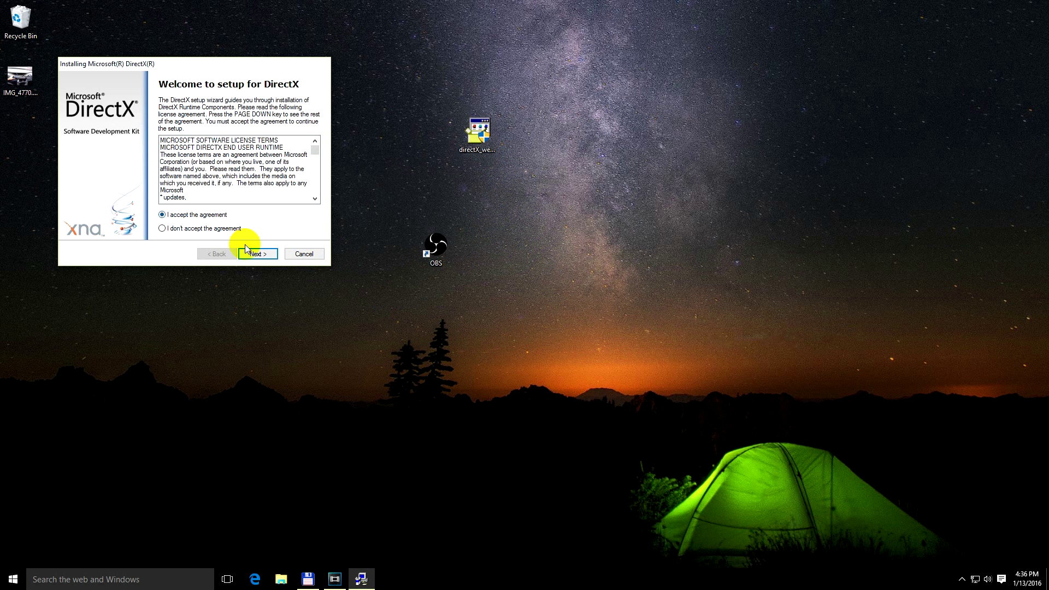
{"action": "left_click", "coordinate": [256, 254]}
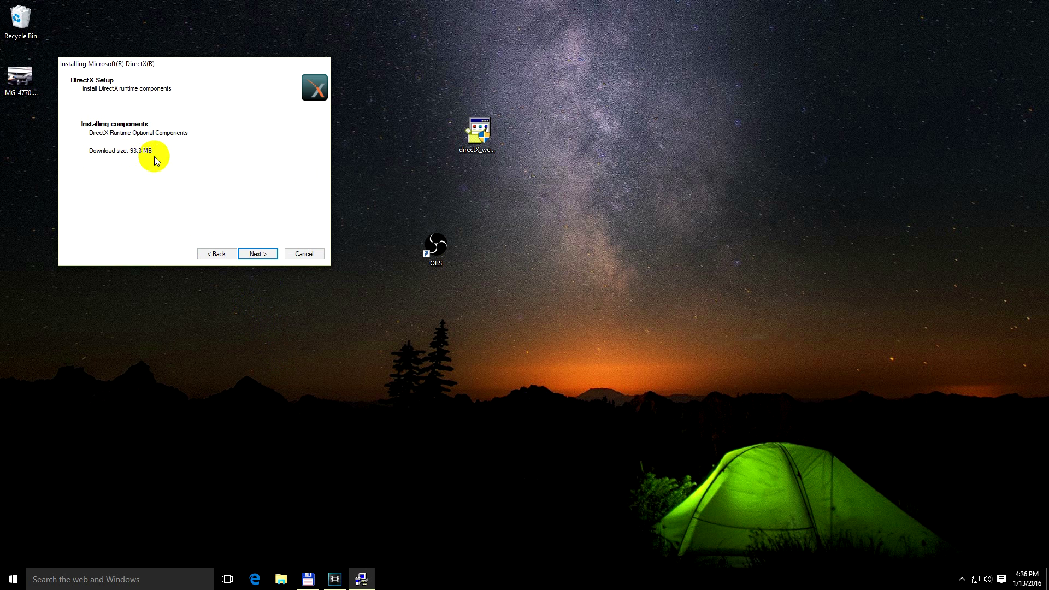
{"action": "left_click", "coordinate": [256, 255]}
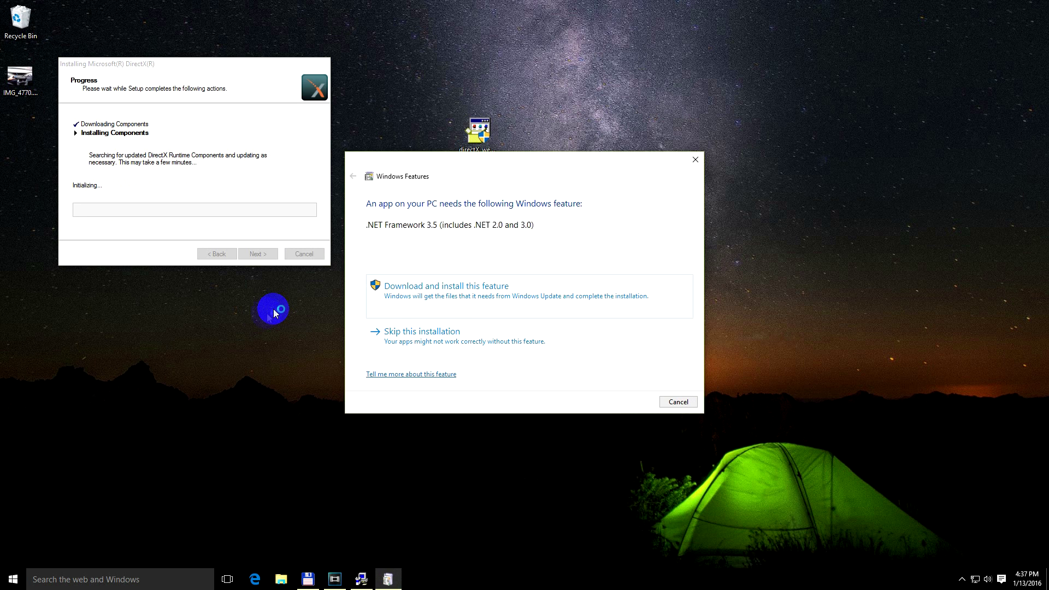
Step: Skip the .NET Framework 3.5 installation in the Windows Features prompt
{"action": "left_click", "coordinate": [422, 332]}
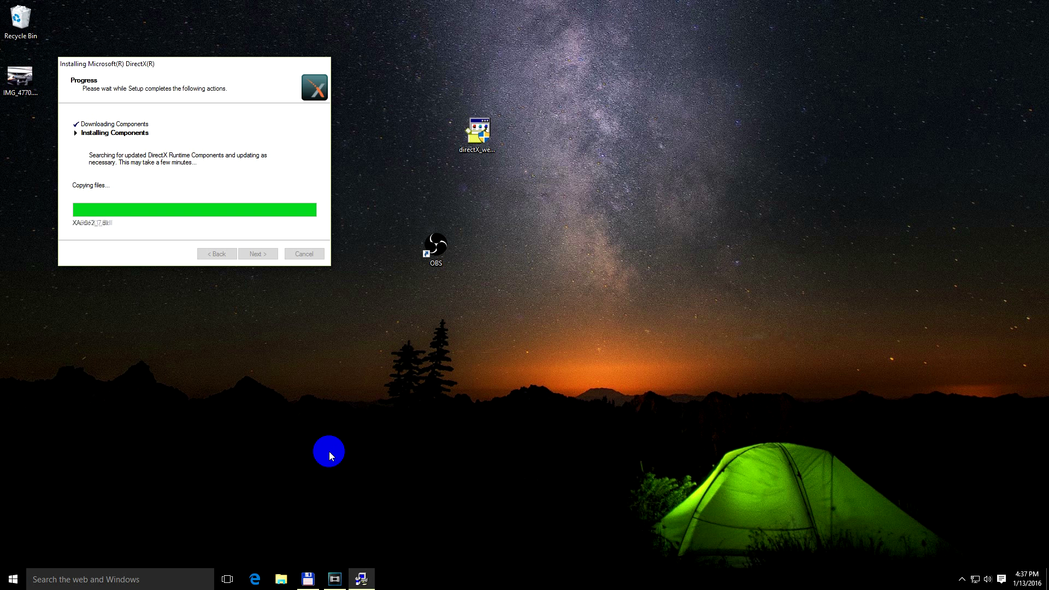
{"action": "left_click", "coordinate": [256, 254]}
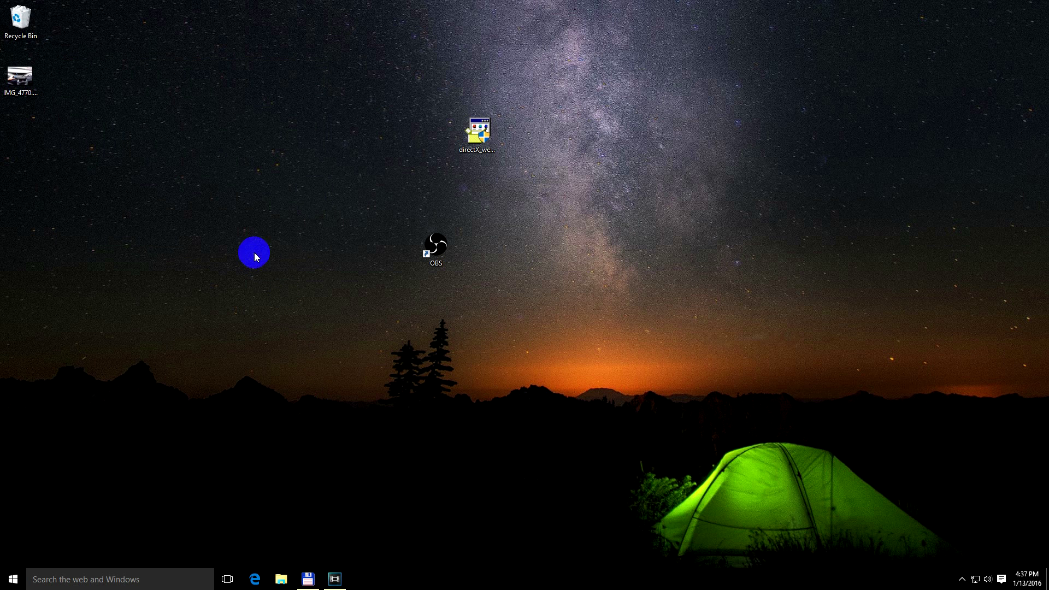
{"action": "double_click", "coordinate": [438, 250]}
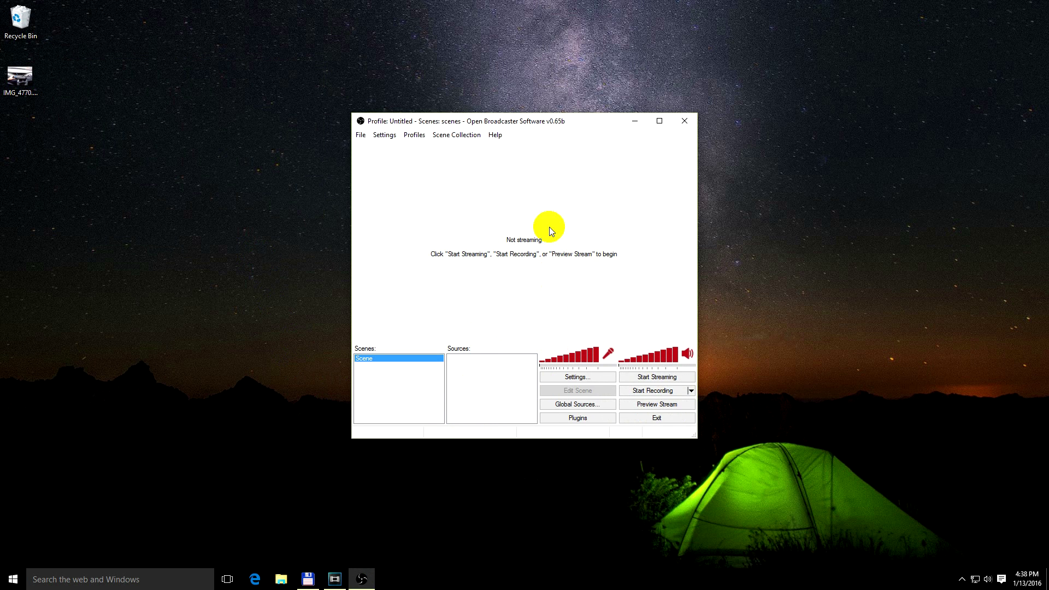
{"action": "left_click", "coordinate": [685, 122]}
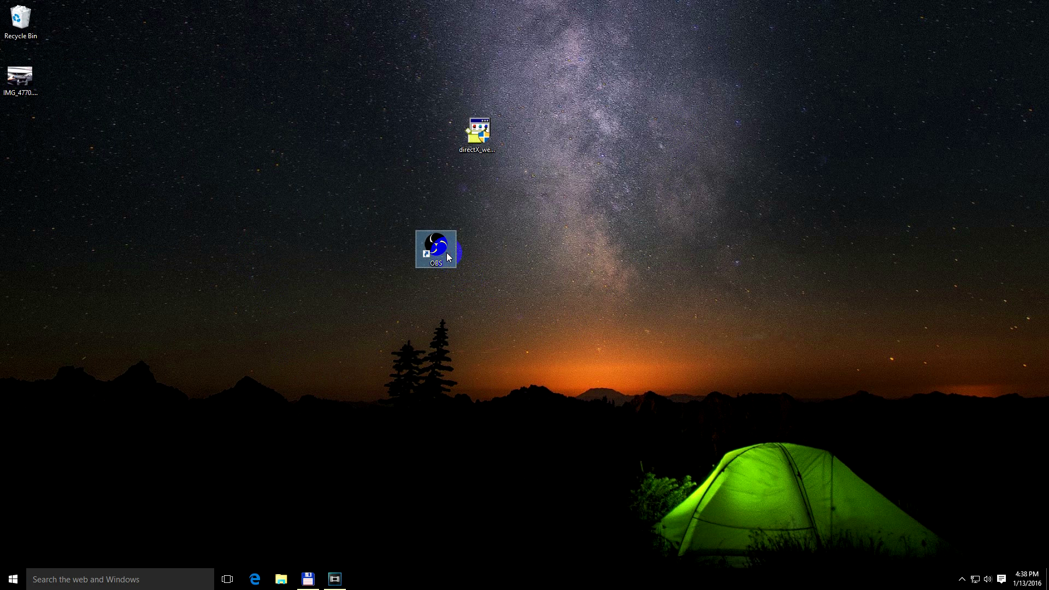
{"action": "double_click", "coordinate": [438, 249]}
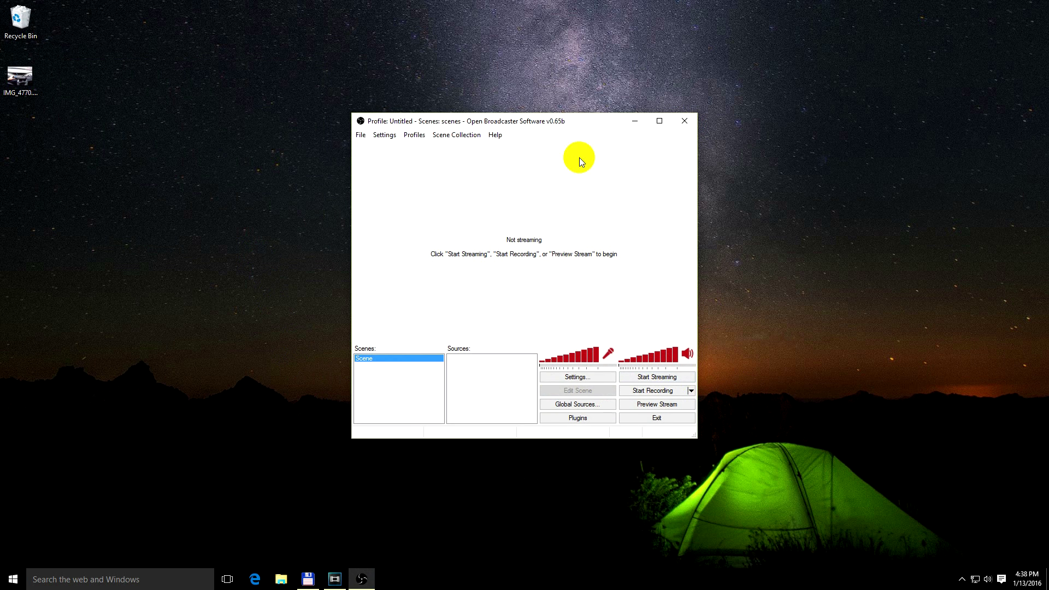
{"action": "left_click_drag", "start_coordinate": [525, 122], "coordinate": [691, 170]}
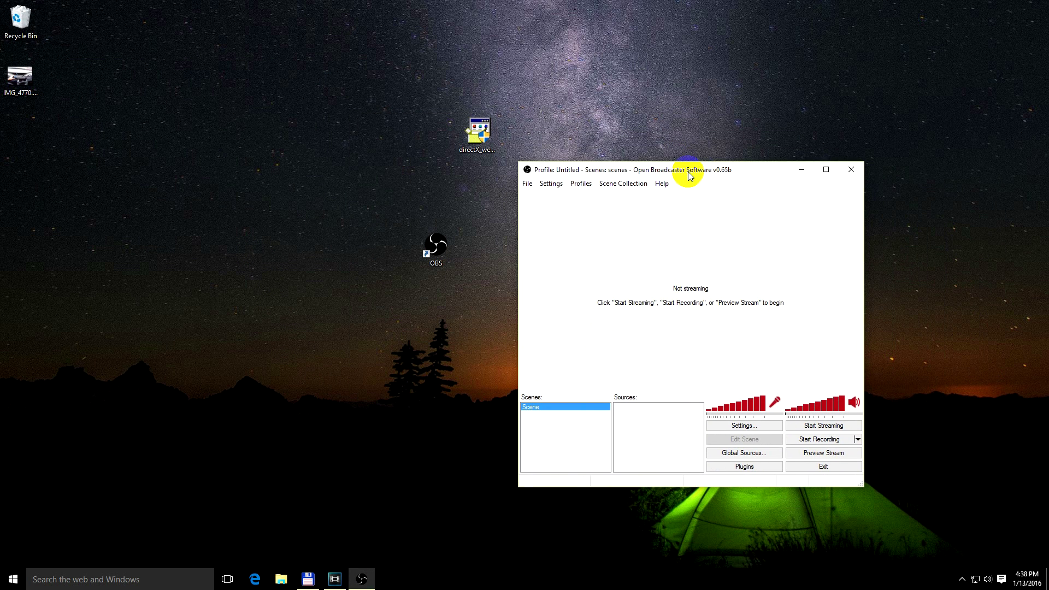
{"action": "left_click", "coordinate": [854, 171]}
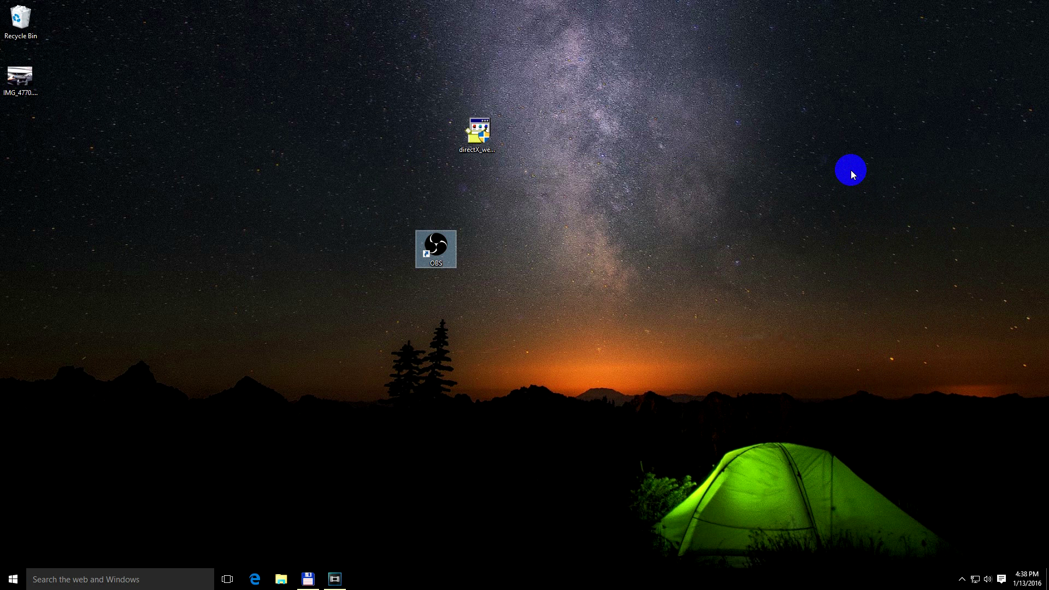